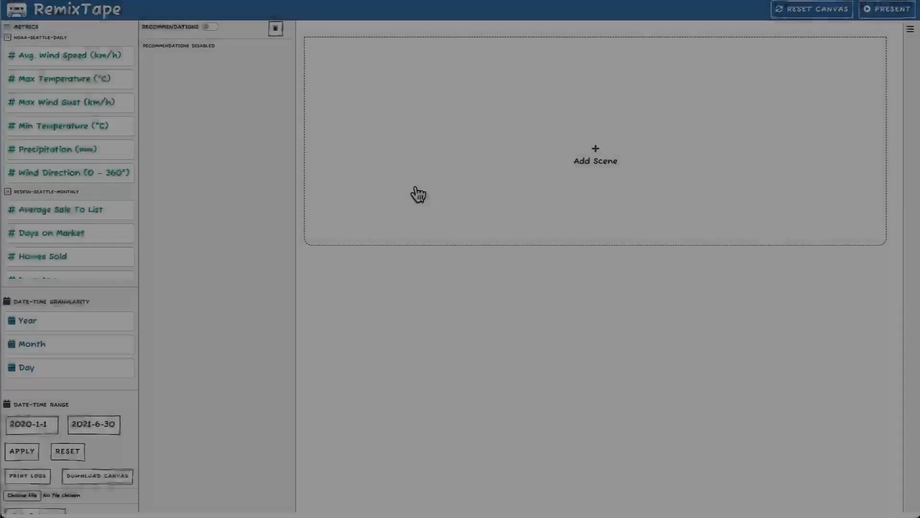
Step: Add a second scene above Scene 1 and remove the lower scene
click(412, 193)
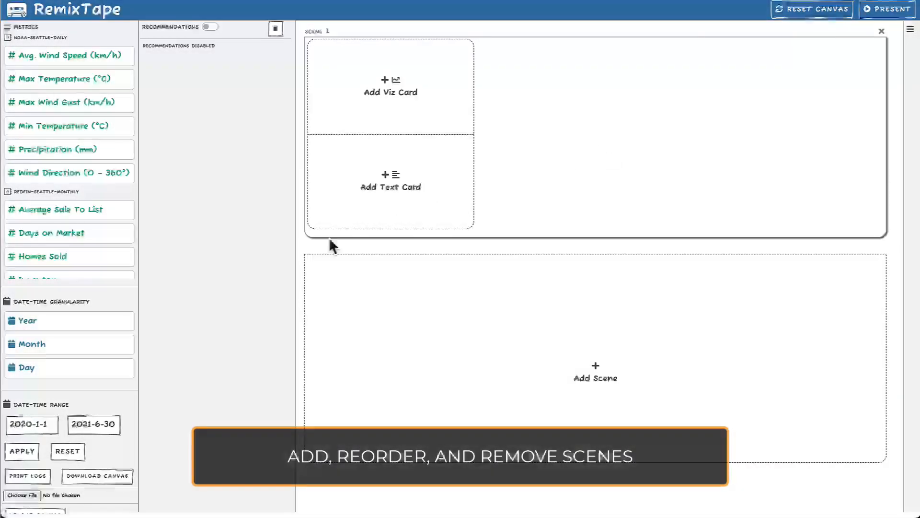
click(380, 313)
drag(521, 253, 540, 51)
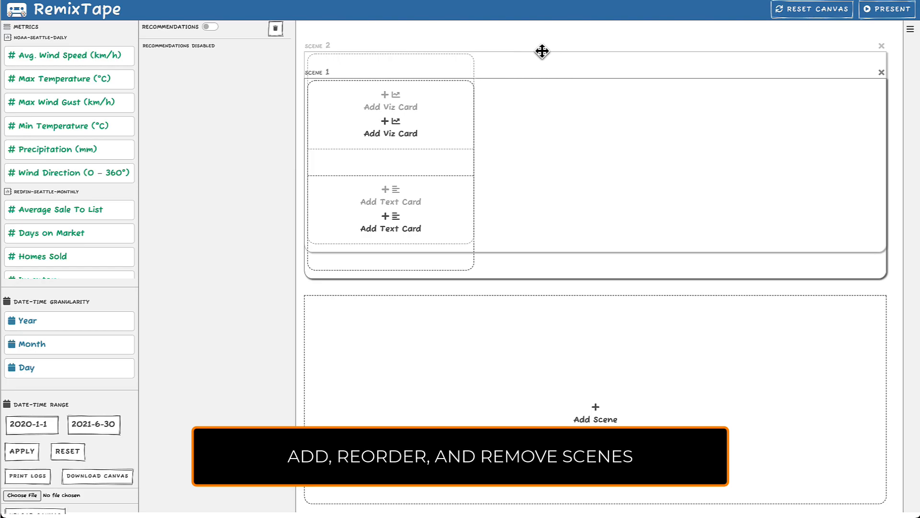
click(882, 249)
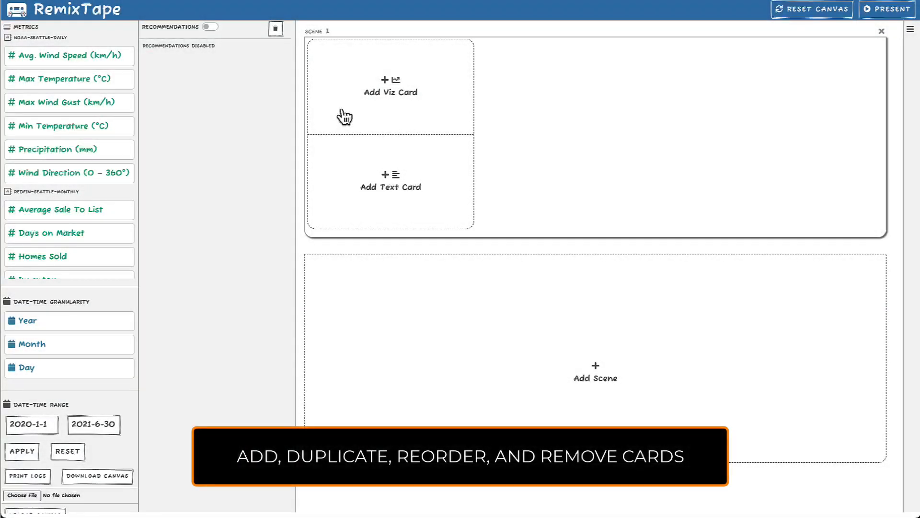
Step: Add a viz card followed by a text card to Scene 1
click(343, 117)
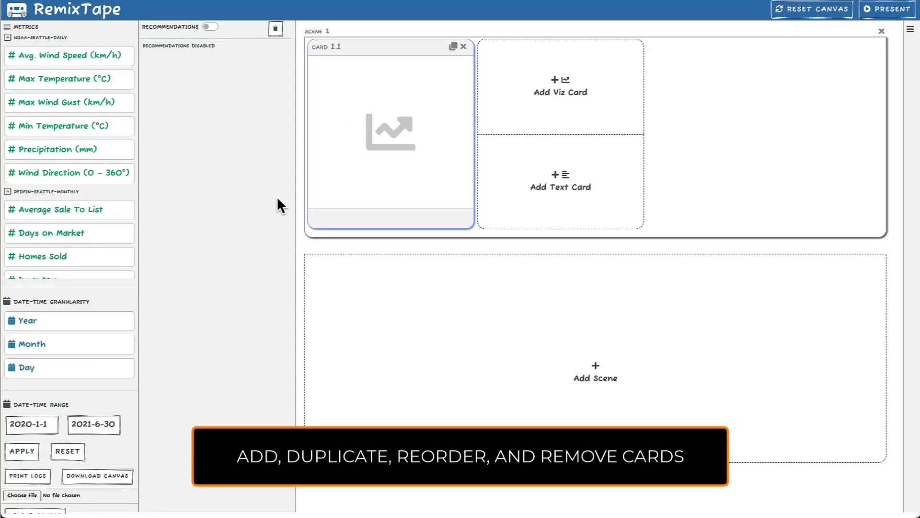
click(514, 183)
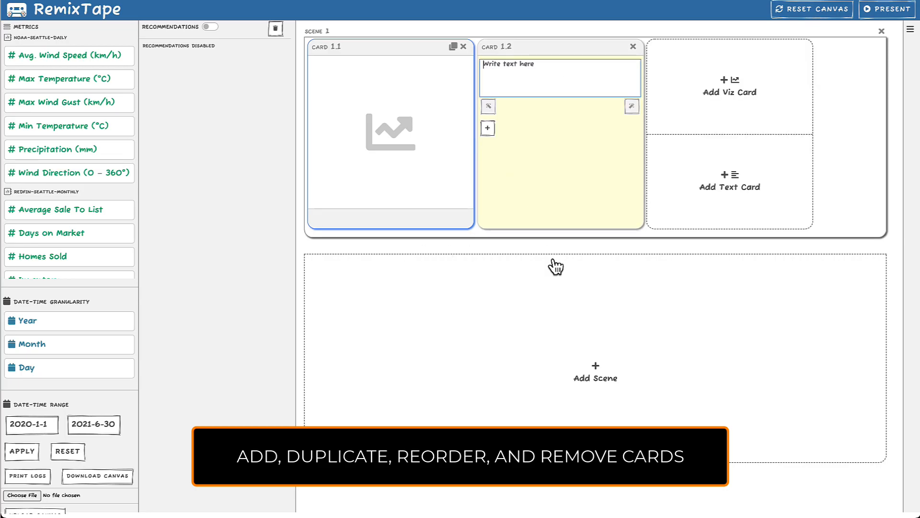
Step: Duplicate the viz card with the copy placed after the text card, and remove Card 1.3
click(453, 47)
drag(544, 48, 460, 50)
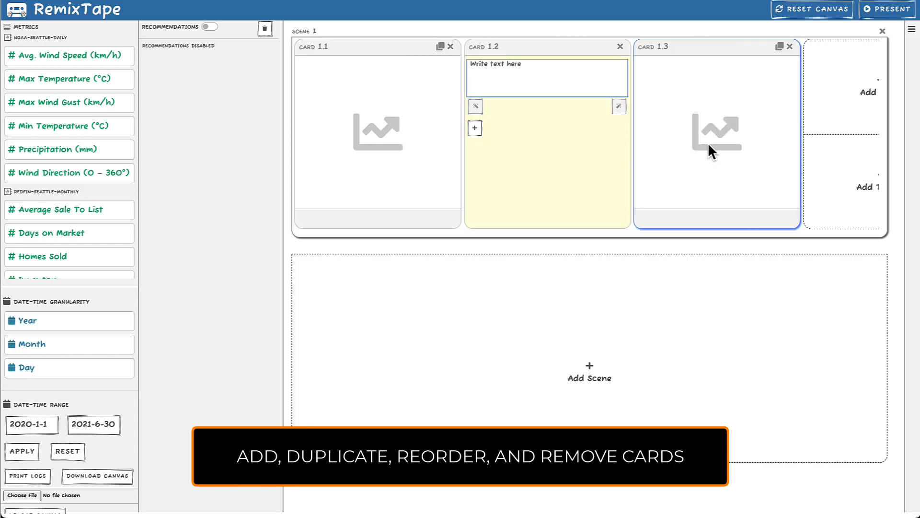
click(791, 48)
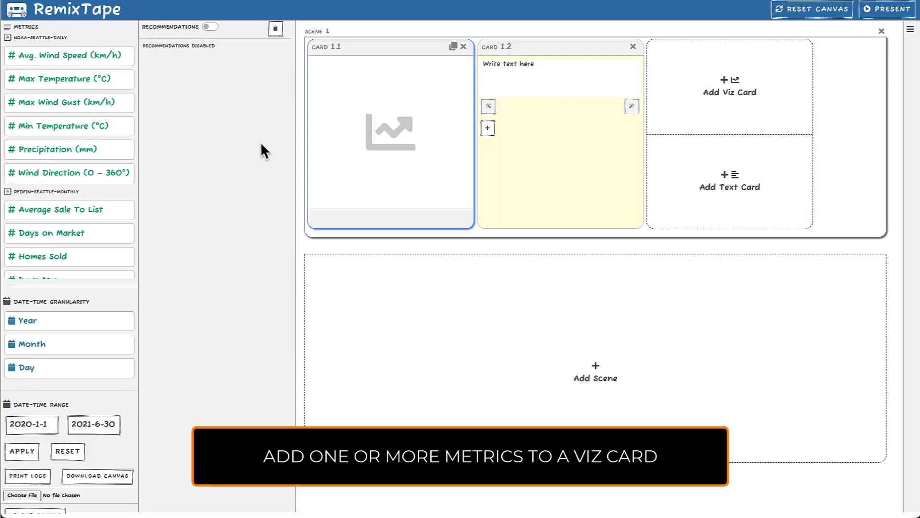
Step: Select Max Temperature (°C) and Min Temperature (°C), and add their combined chart and each single-metric chart in turn to Card 1.1
click(105, 78)
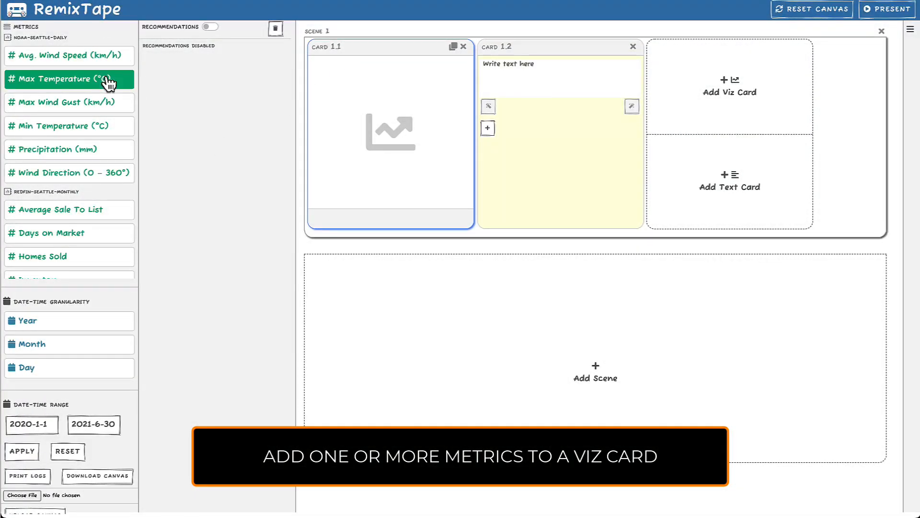
click(115, 128)
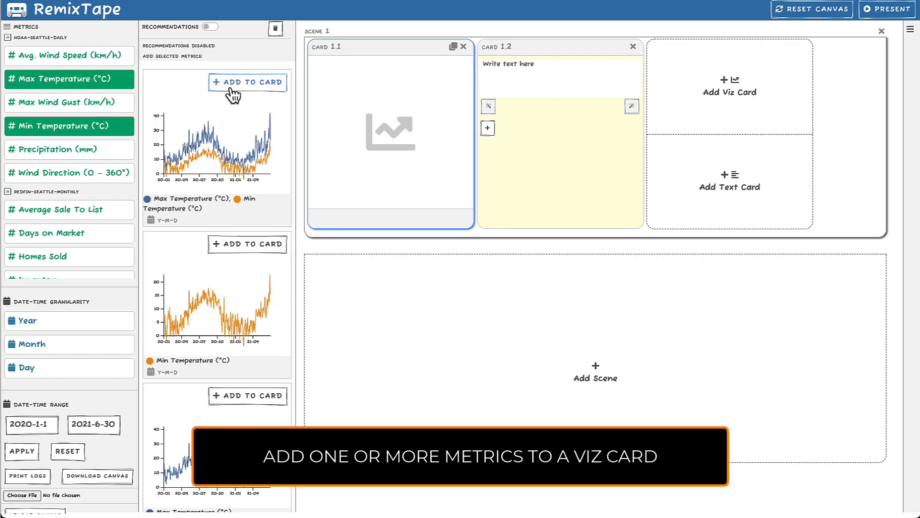
click(232, 96)
click(257, 246)
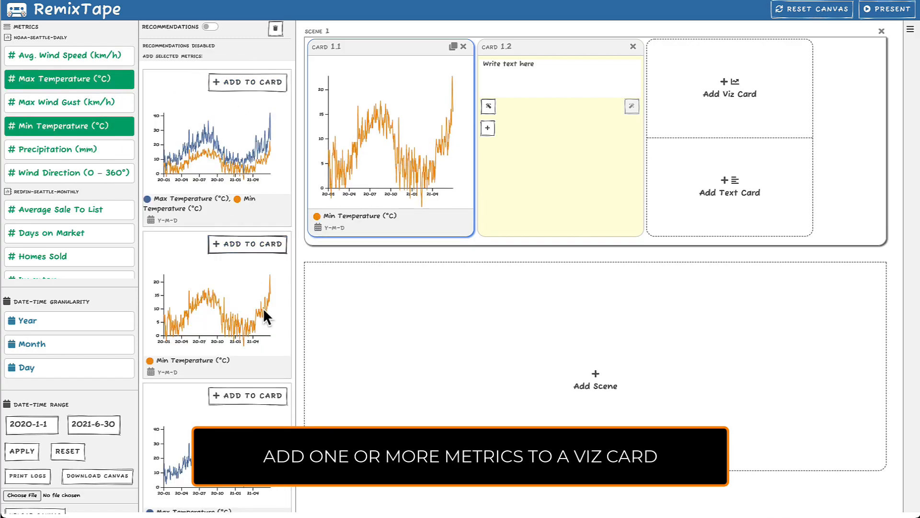
click(265, 398)
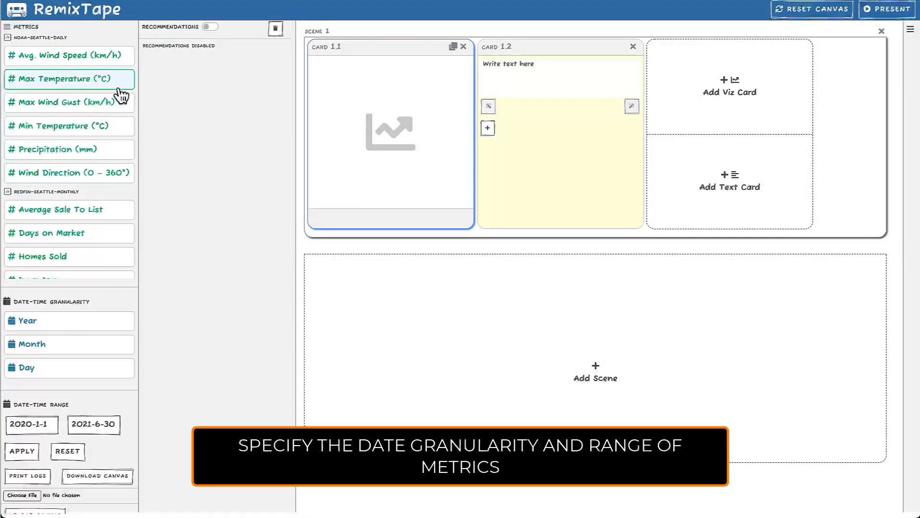
Step: Select the Max Temperature (°C) metric and switch its date granularity to Month, Year and finally Day
click(113, 80)
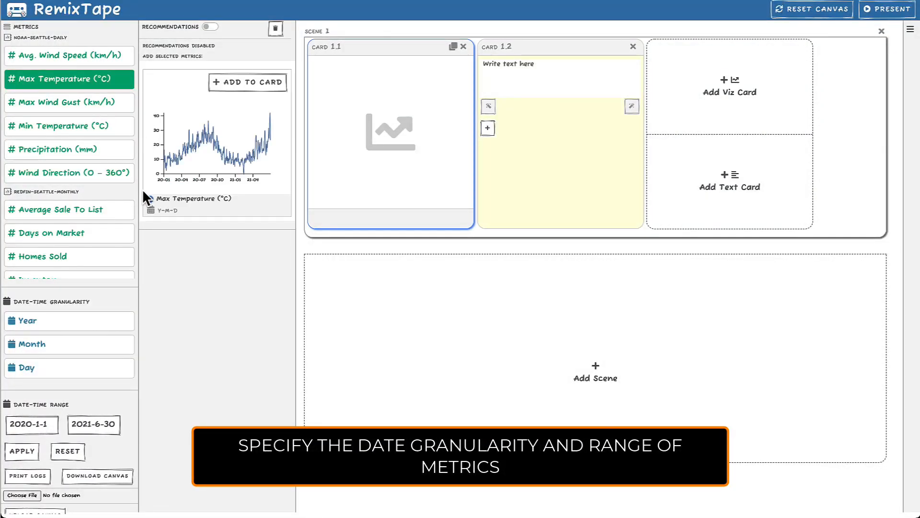
click(120, 346)
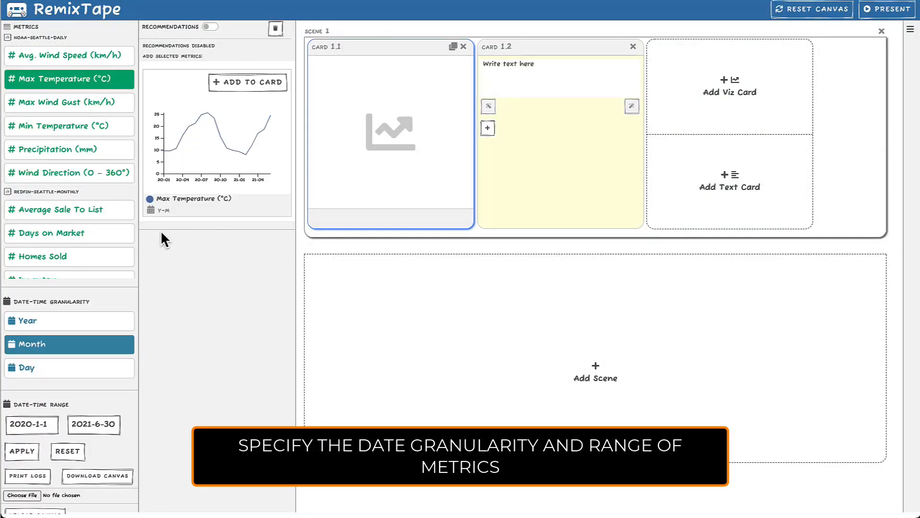
click(119, 321)
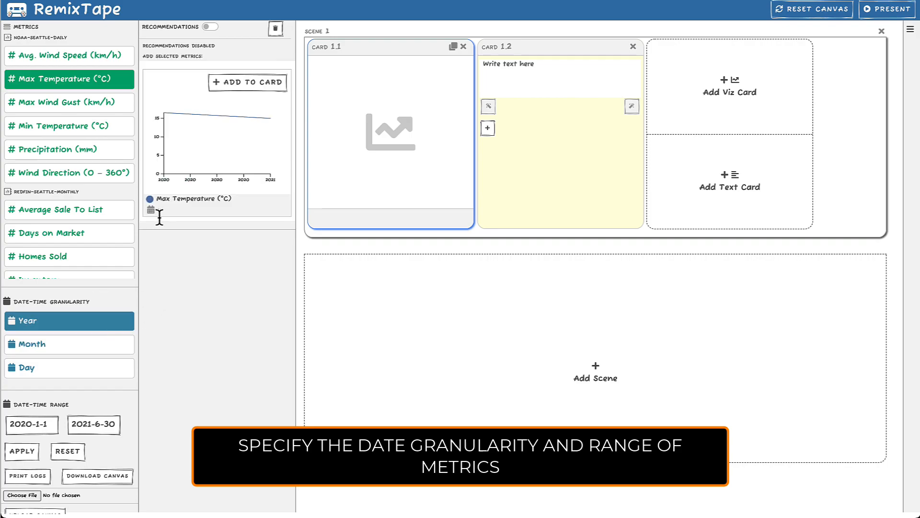
click(115, 367)
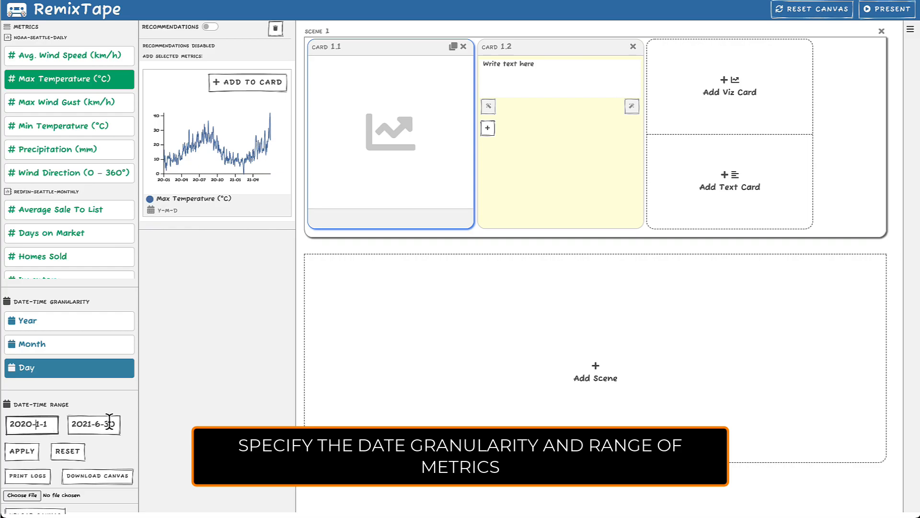
Step: Set the start of the date range to 2020-6-1 and apply the range to the metric
click(31, 456)
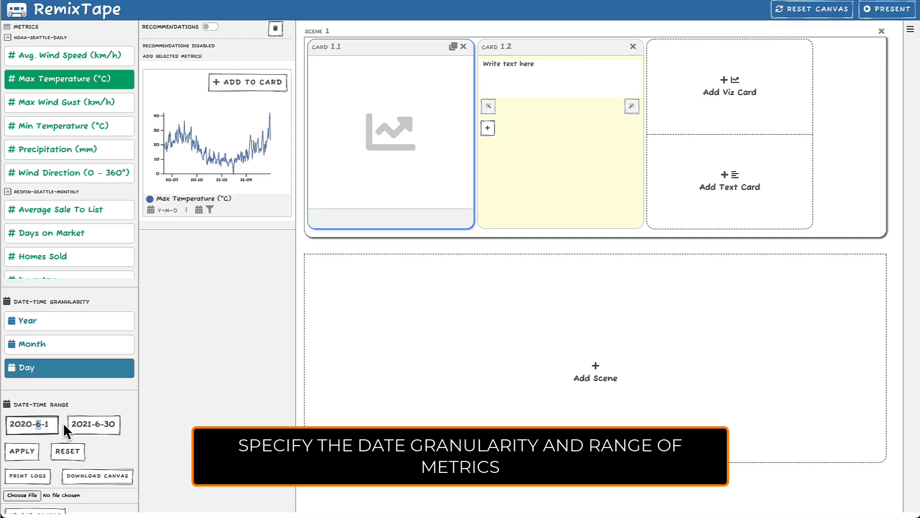
click(22, 451)
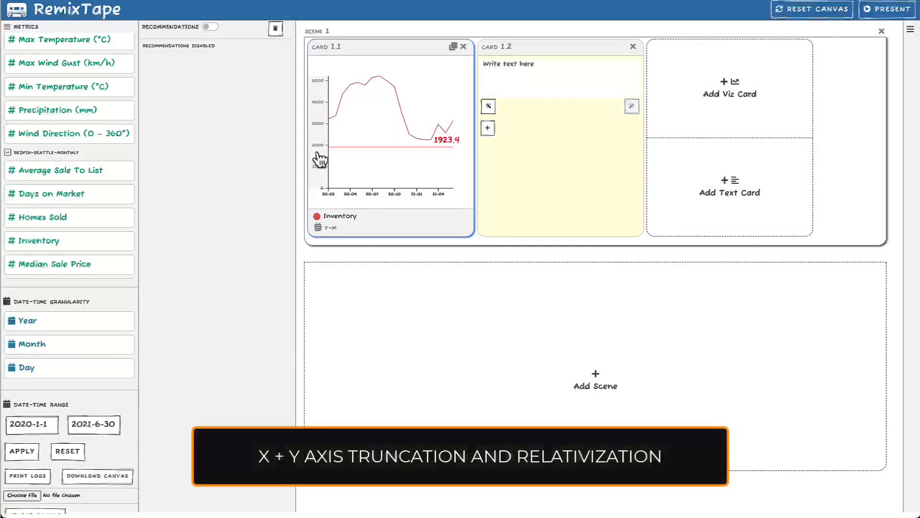
Step: Try the y-axis and x-axis truncation and relativization options on the Inventory chart in Card 1.1
mouse_move(320, 157)
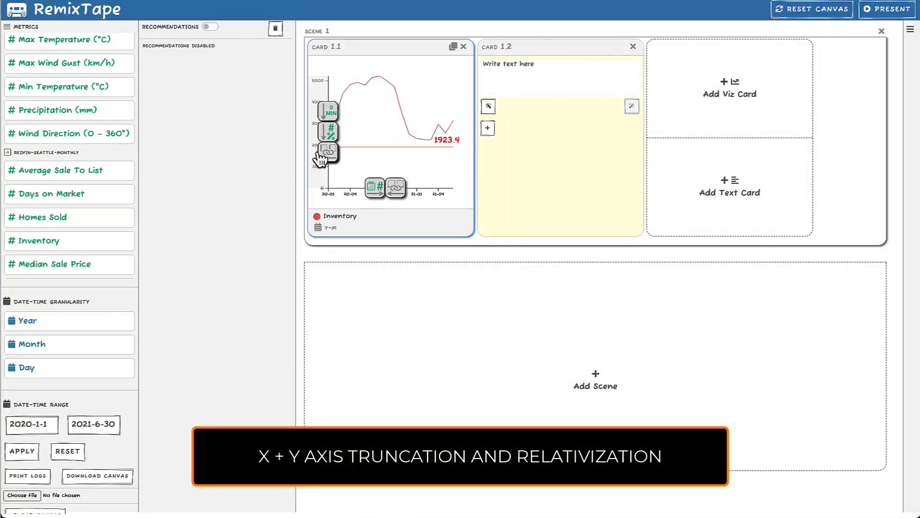
mouse_move(374, 190)
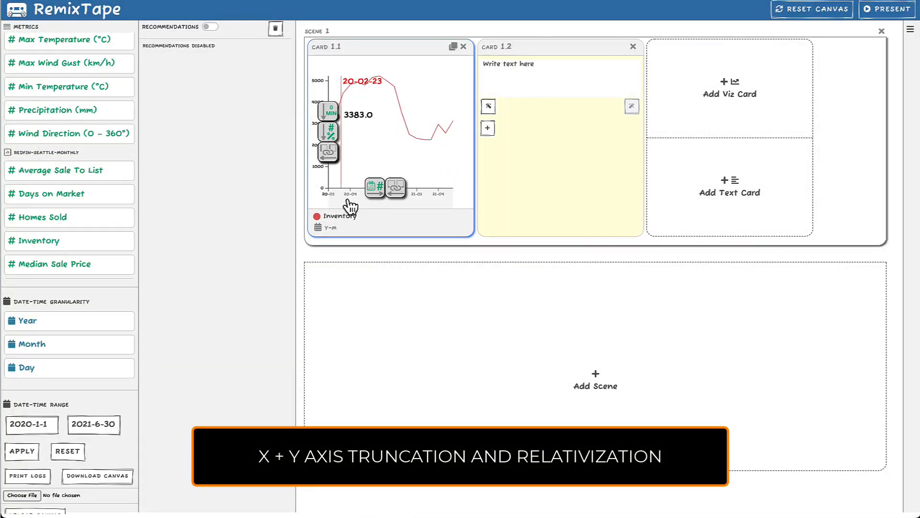
click(327, 149)
click(374, 198)
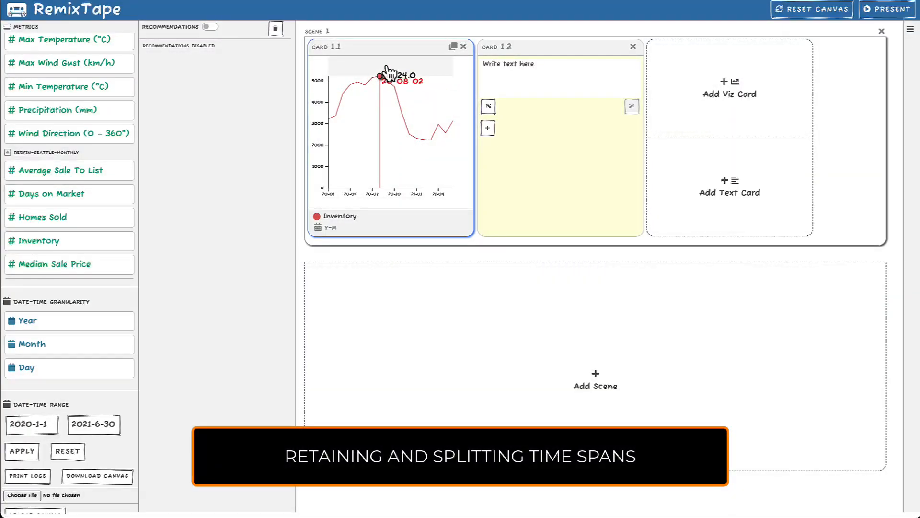
Step: Keep only the part of the Inventory chart before about 2020-07-31, and reset the time filter
click(389, 70)
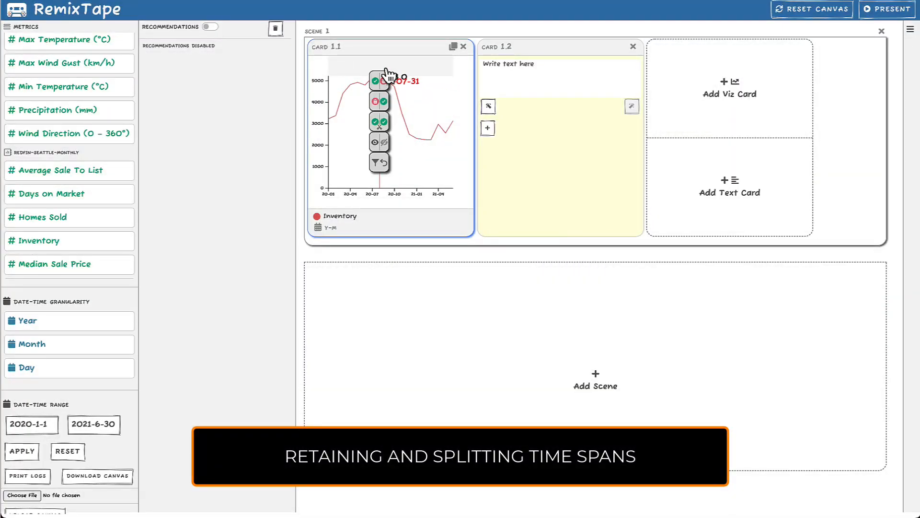
click(385, 82)
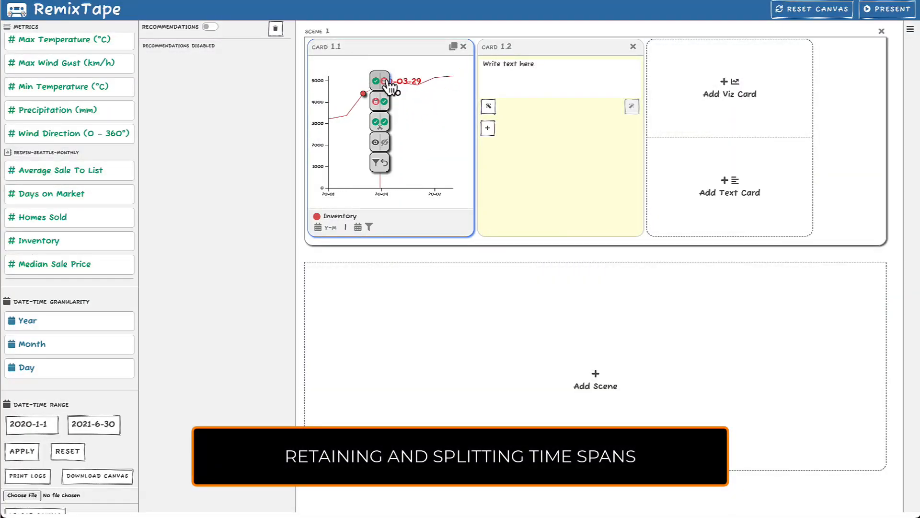
click(383, 162)
Step: Keep only the part of the Inventory chart after about 2020-08-07, and reset the time filter
click(389, 77)
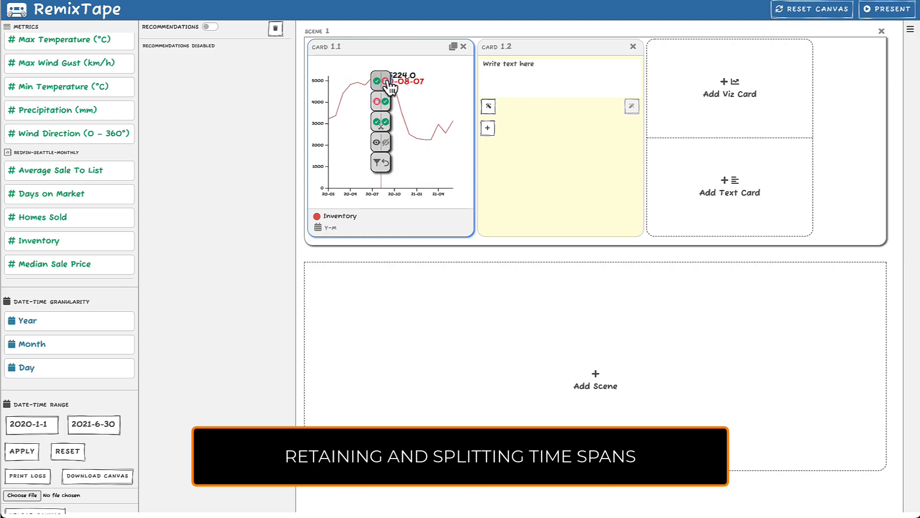
click(388, 103)
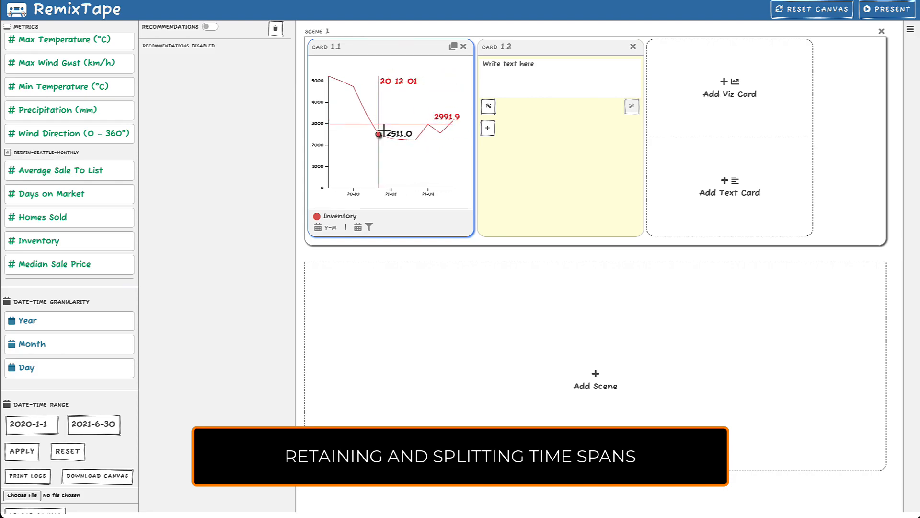
click(383, 163)
Step: Split the Inventory card into two cards at about 2020-08-05
click(381, 78)
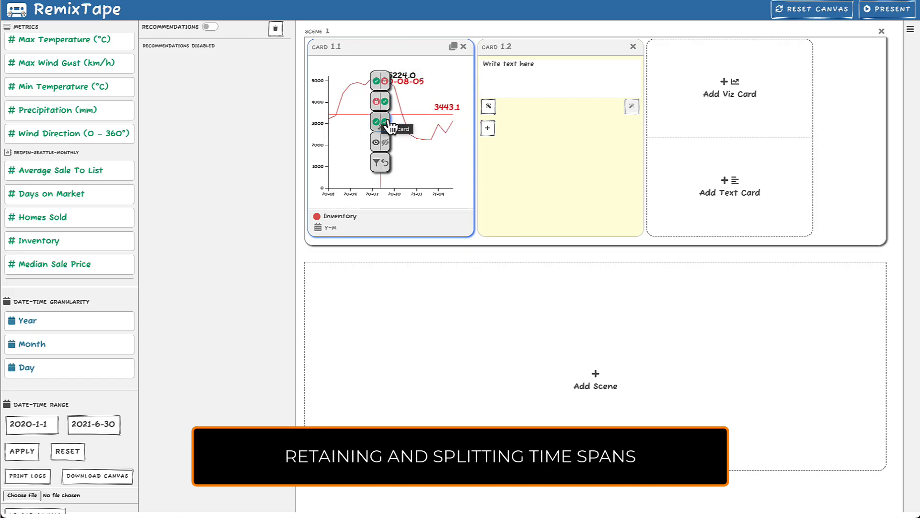
click(384, 122)
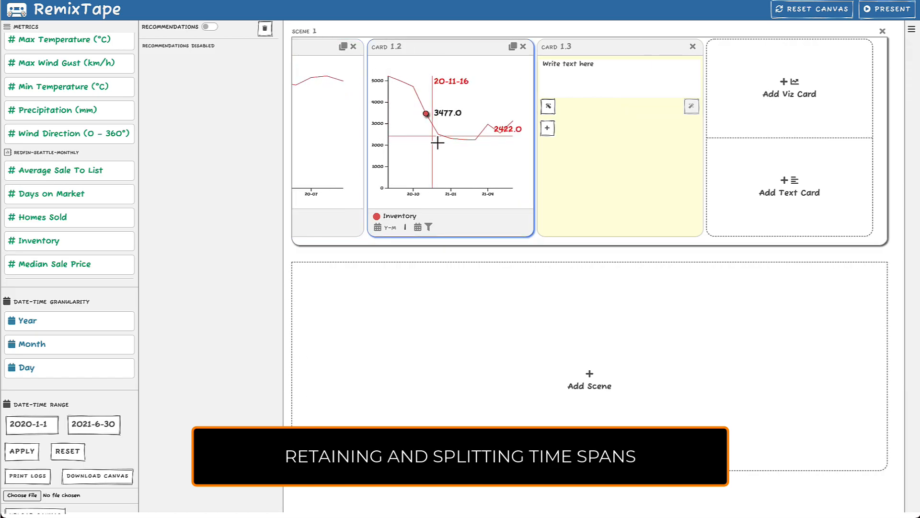
Step: Keep only a brushed time span starting at about 2020-11-26 in Card 1.2, and restore the card's previous range
drag(441, 140, 479, 140)
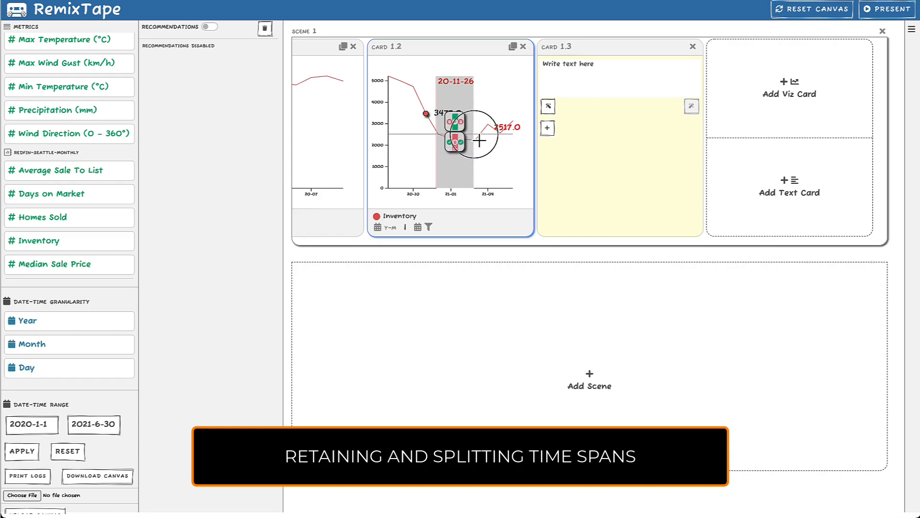
click(460, 126)
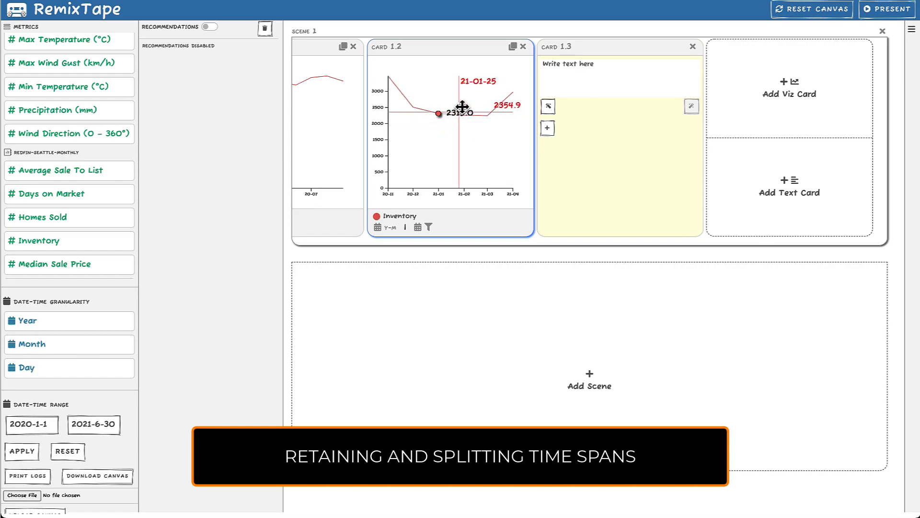
click(456, 74)
click(464, 150)
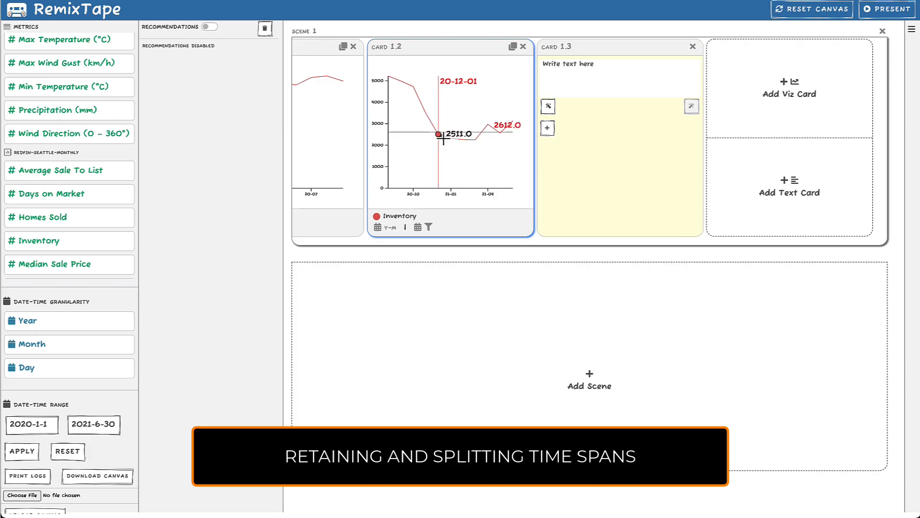
Step: Brush the time span starting at about 2020-12-01 in Card 1.2 and exclude it from the Inventory chart
drag(439, 144, 474, 138)
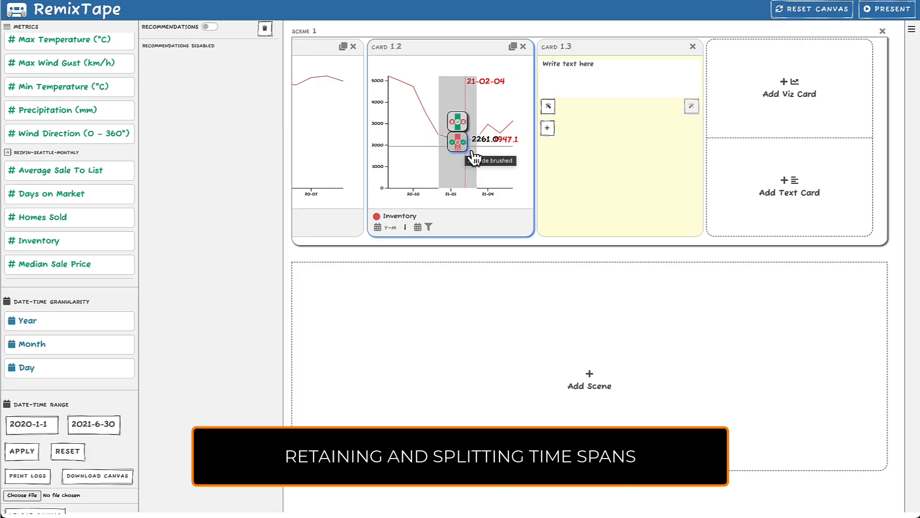
click(474, 153)
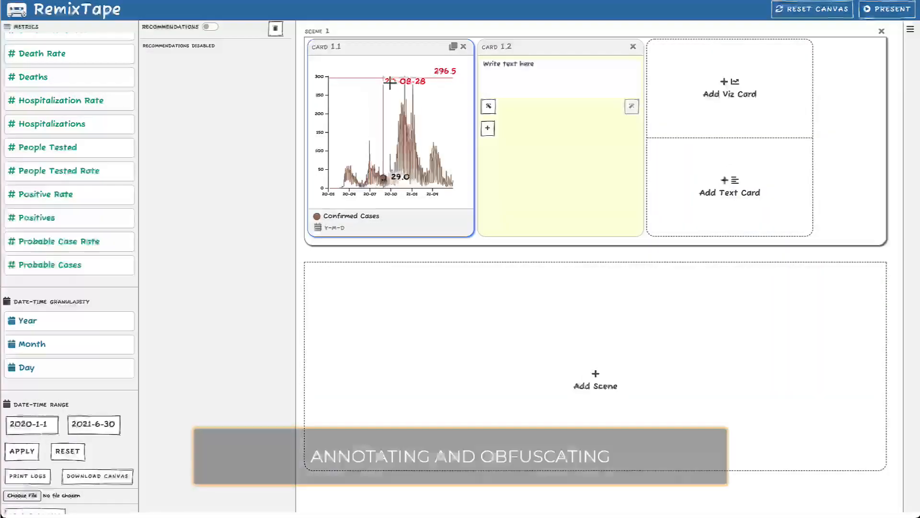
Step: Apply the obfuscation option at about 2020-09-17 on the Confirmed Cases chart in Card 1.1
click(389, 83)
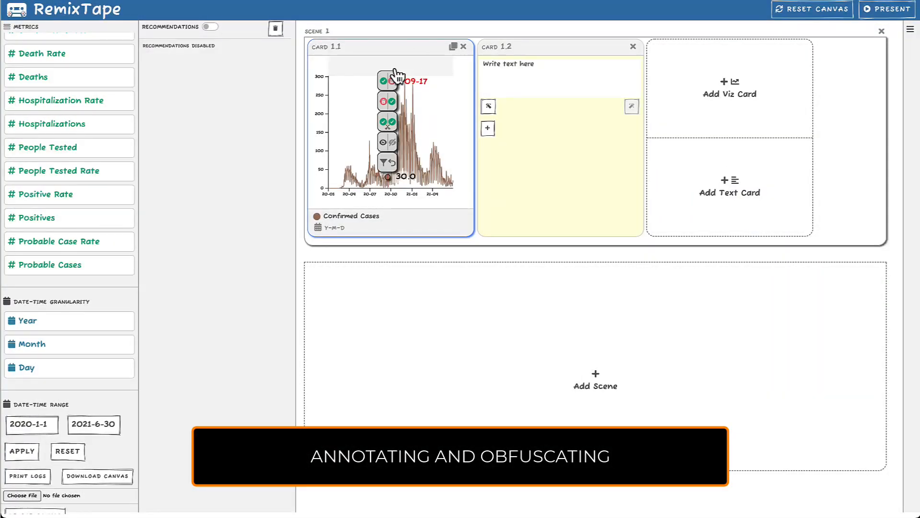
click(390, 147)
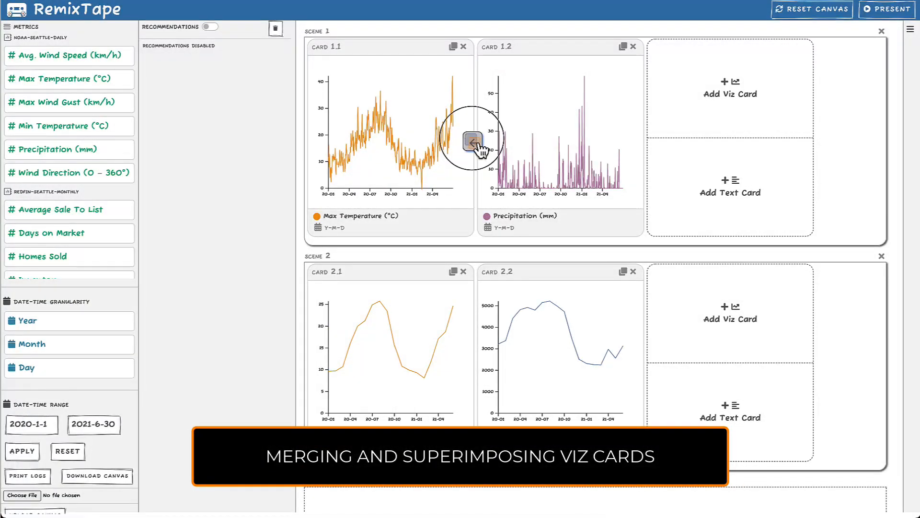
Step: Merge the Precipitation (mm) card into the Max Temperature (°C) card in Scene 1
click(474, 143)
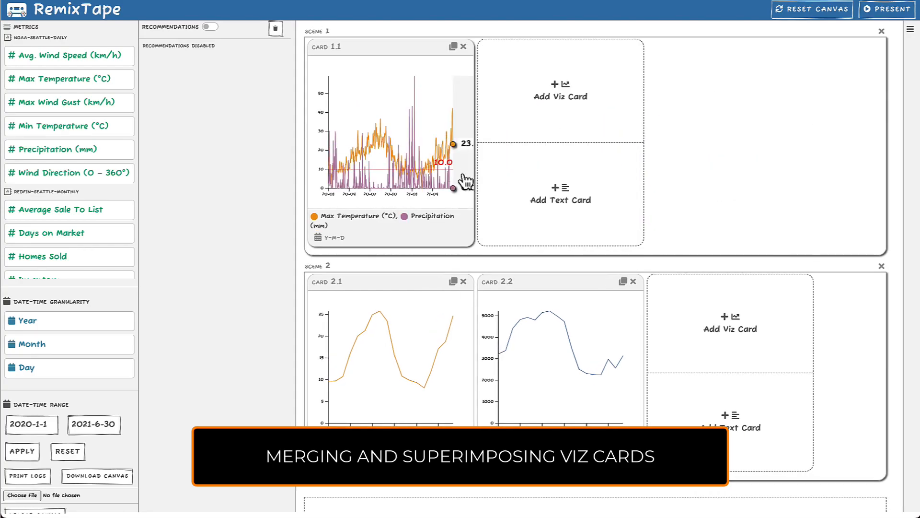
Step: Switch the y-axes of Card 2.2 and Card 2.1 to relative percentages
click(490, 334)
click(500, 374)
click(321, 351)
click(327, 366)
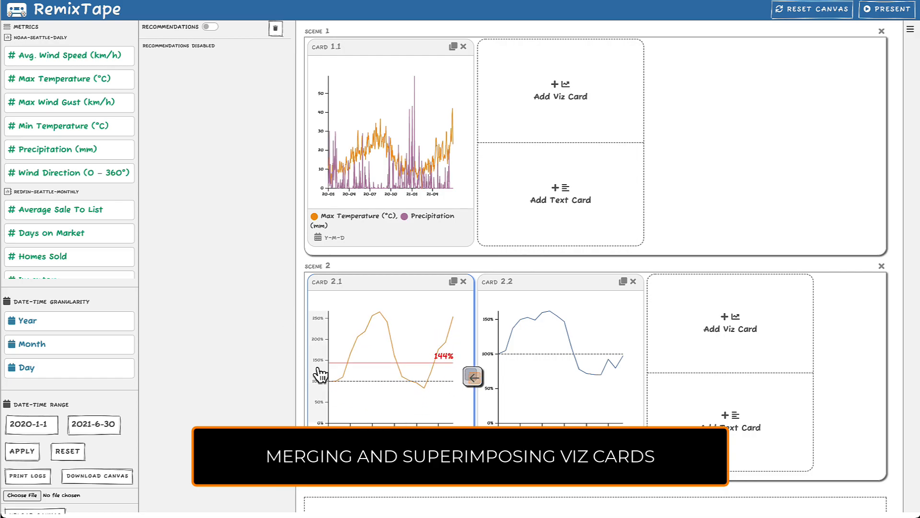
Step: Superimpose Card 2.2 onto Card 2.1 in Scene 2 by merging the two charts
click(477, 384)
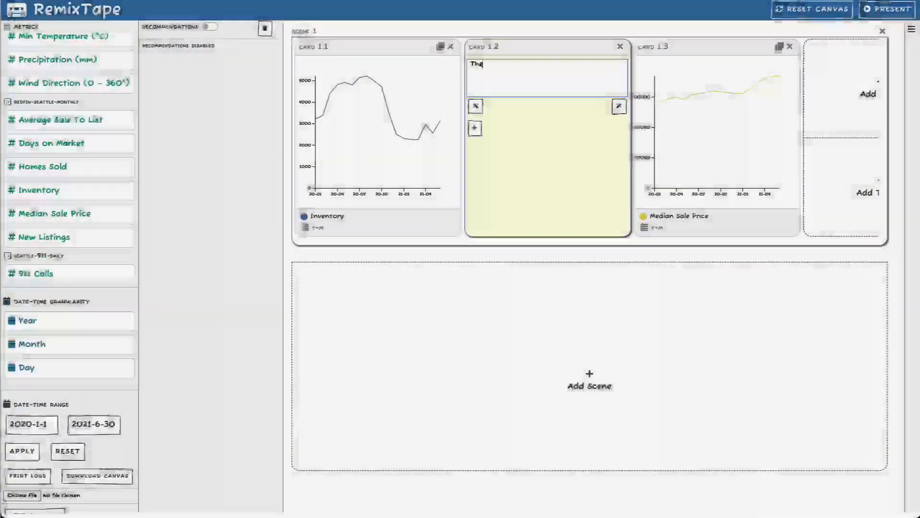
Step: Write in Card 1.2: "There was a notable drop in inventory between Jul 2020 and March 2021, but this did not impact the sale price too much"
text(ere was a notable drop in inventory between Jul 2020 and Mar)
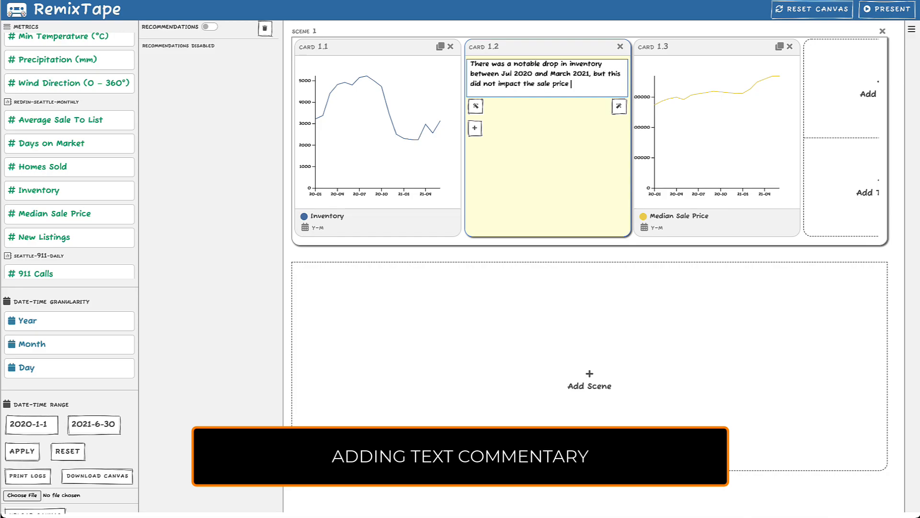
text(ch)
Step: Add a second text block to Card 1.2 reading "In fact, since Jan 2021, the sale price has shot up"
click(475, 128)
click(520, 145)
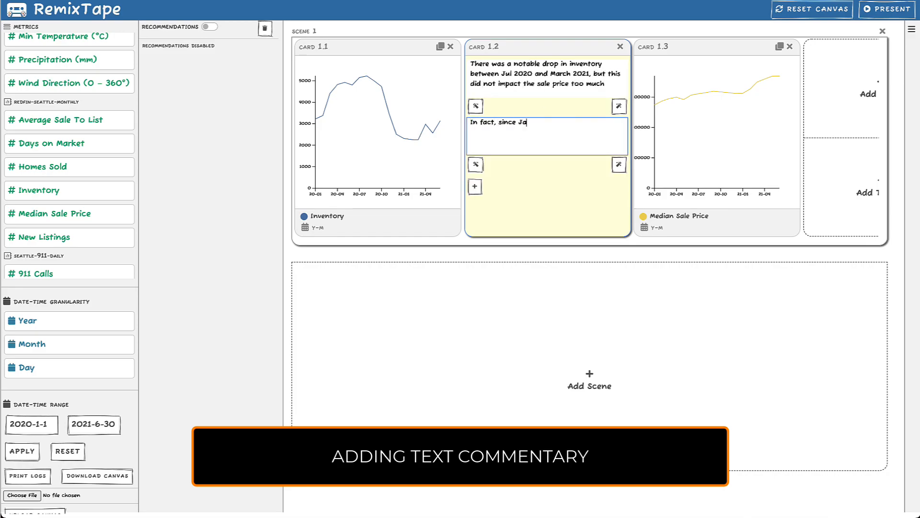
text(In fact, since Jan 2021, the sale price has shot up)
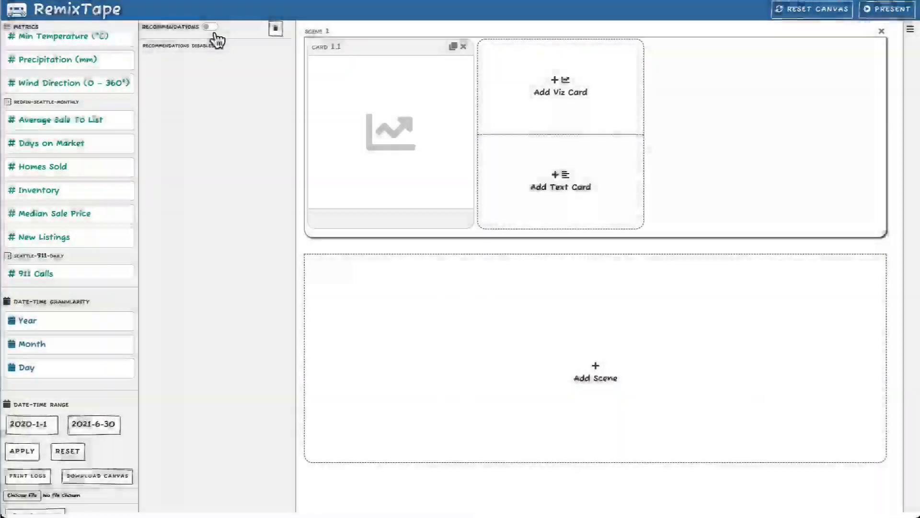
Step: Enable recommendations and select the empty Card 1.1 as their target
click(216, 30)
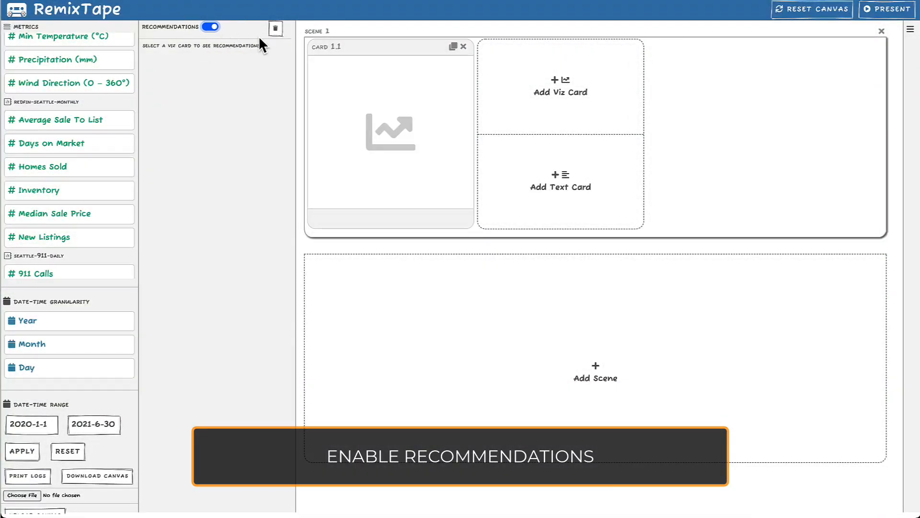
click(372, 42)
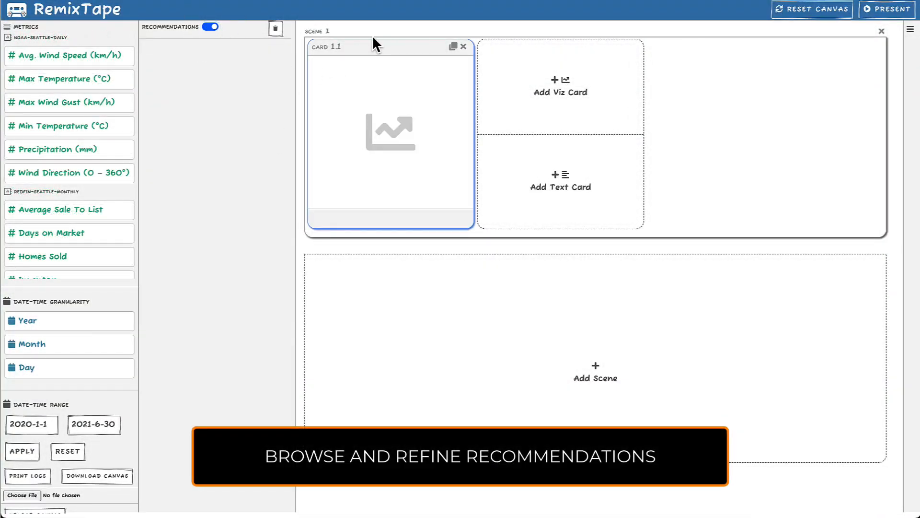
Step: Try the recommended 911 Calls and Average Sale To List charts in Card 1.1, settling on 911 Calls
scroll(250, 156, down, 6)
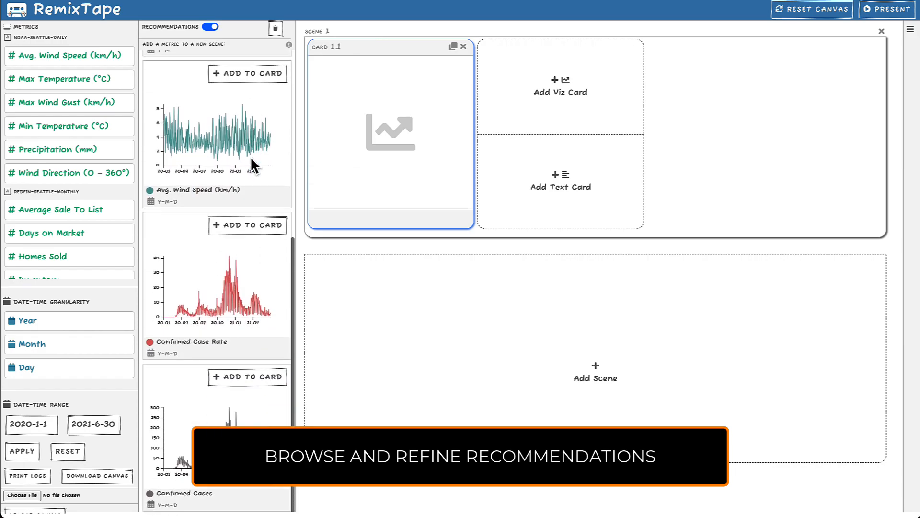
scroll(250, 156, up, 6)
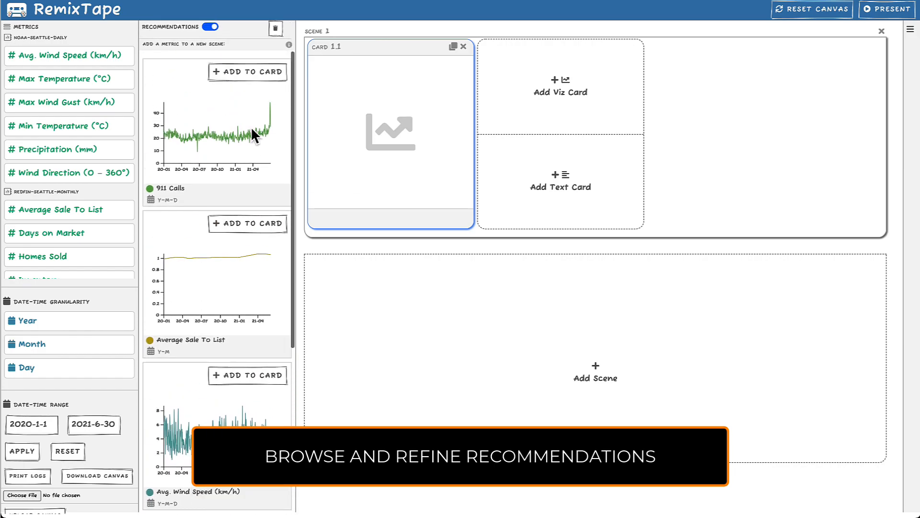
click(258, 77)
click(266, 223)
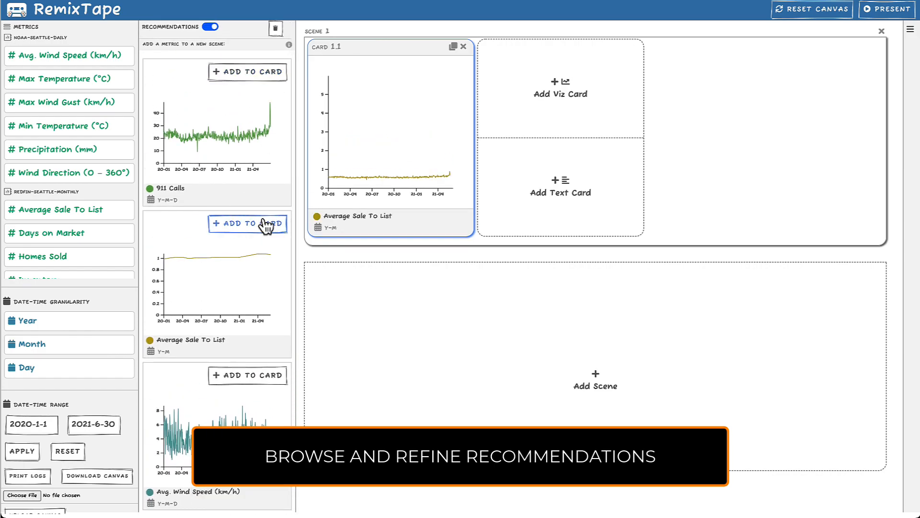
click(274, 85)
Step: Add viz Card 1.2 and fill it with the recommended breakdown of 911 Calls into Central, North and South
click(573, 65)
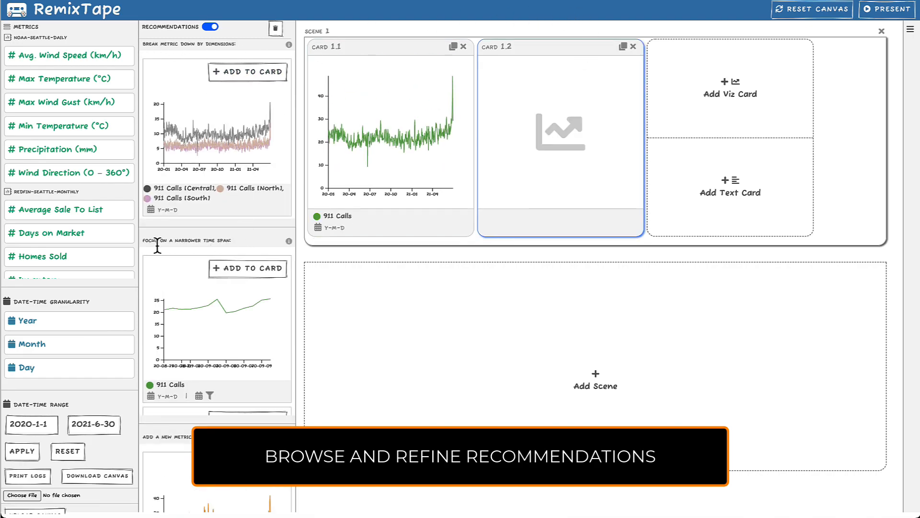
scroll(228, 364, down, 2)
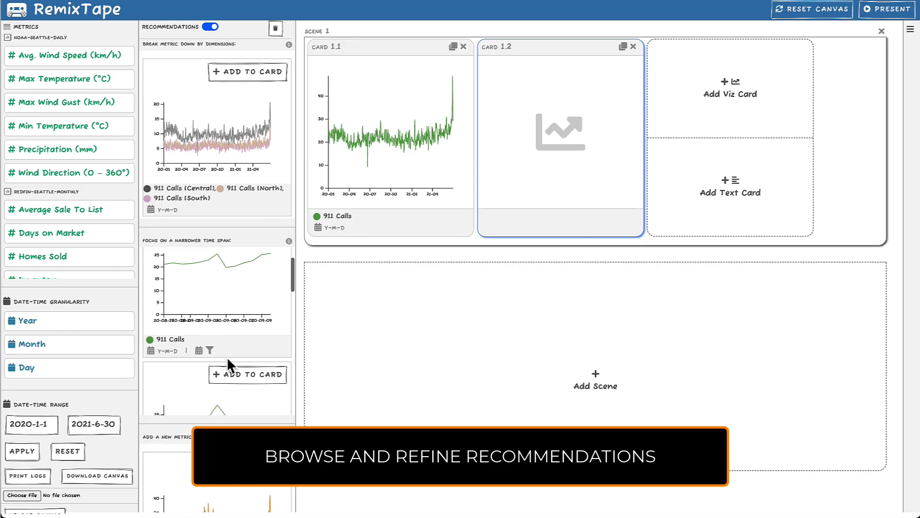
scroll(228, 364, up, 2)
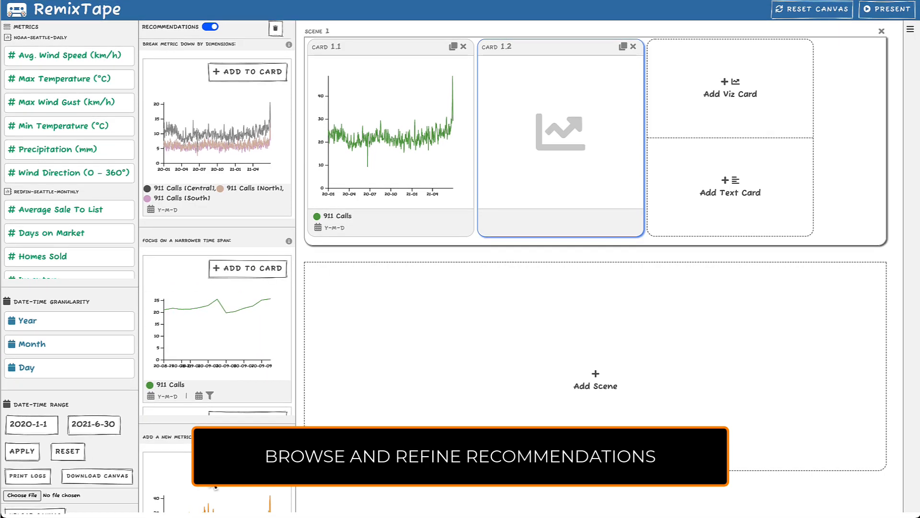
scroll(191, 476, down, 2)
scroll(190, 479, down, 4)
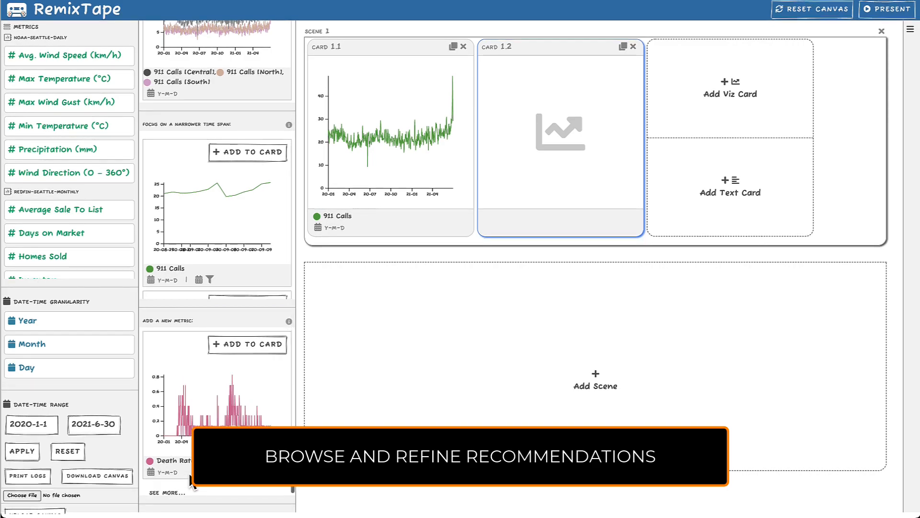
scroll(191, 220, up, 4)
scroll(198, 116, down, 4)
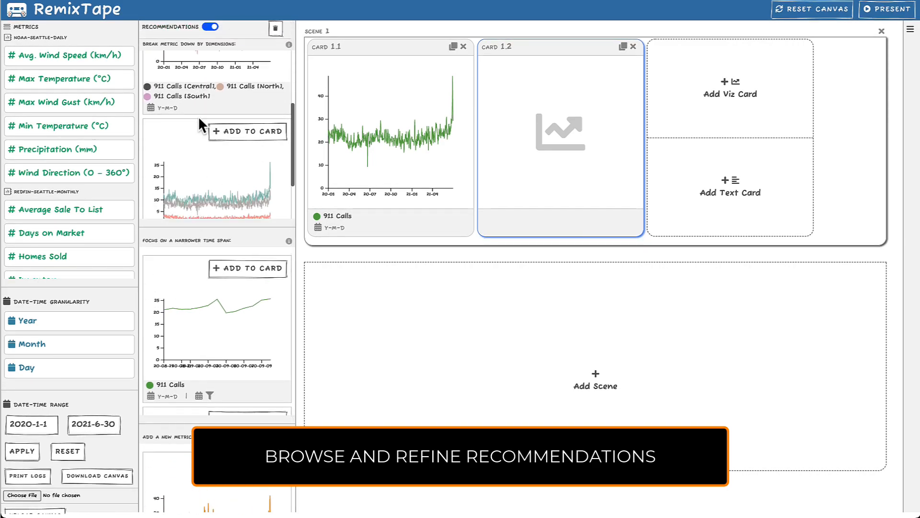
scroll(197, 116, up, 4)
click(242, 73)
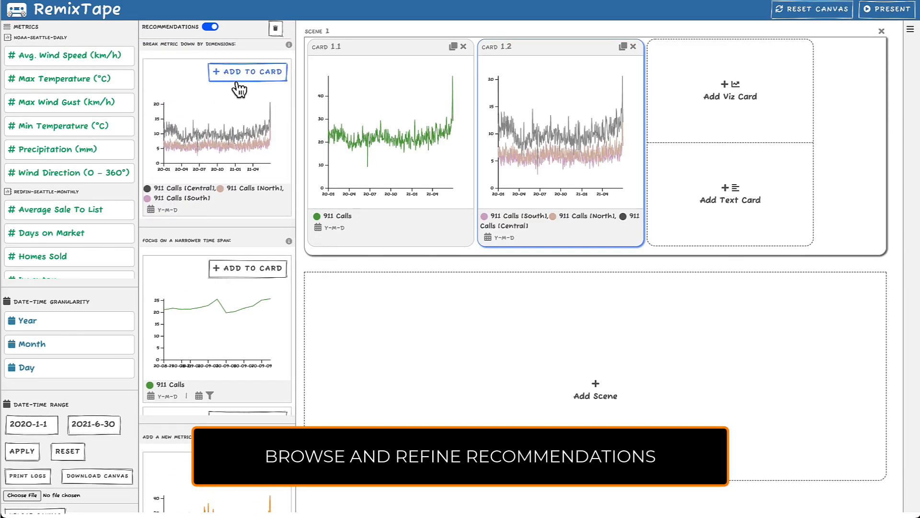
Step: Add viz Card 1.3 to Scene 1 and fill it with a chart from the new-metric recommendations
click(757, 91)
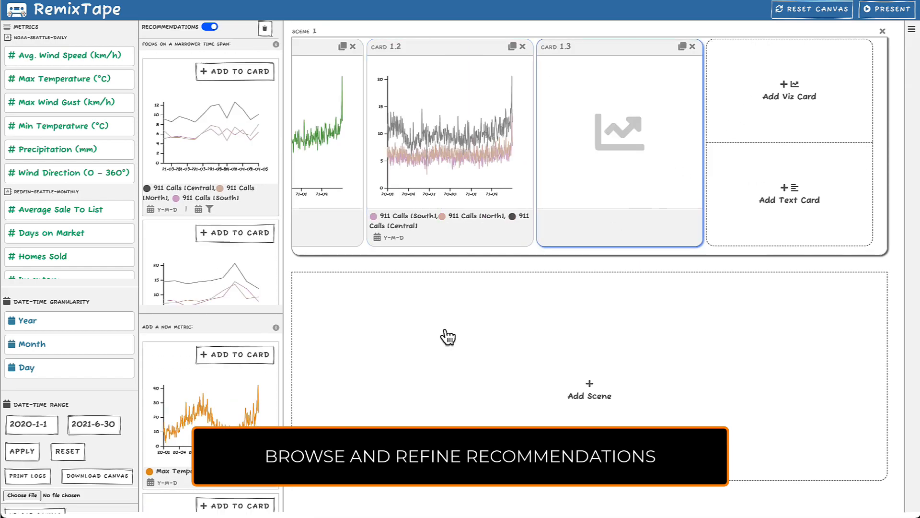
scroll(182, 110, down, 3)
click(230, 357)
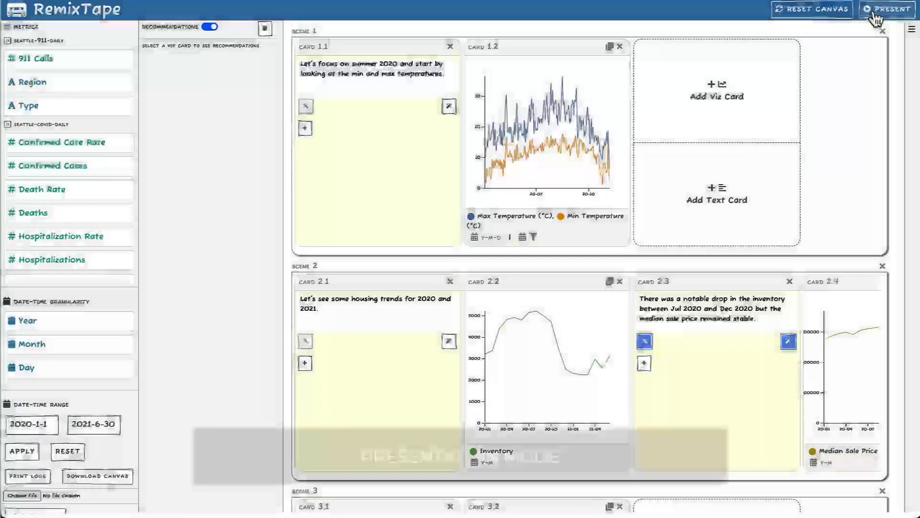
Step: Switch the canvas to presentation mode and go through the cards down to Scene 2
click(875, 14)
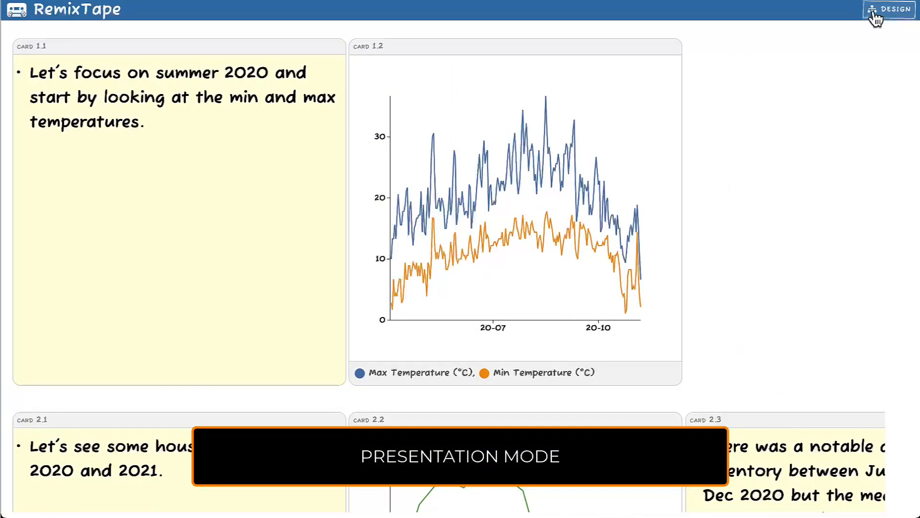
click(875, 14)
click(875, 14)
scroll(752, 102, down, 7)
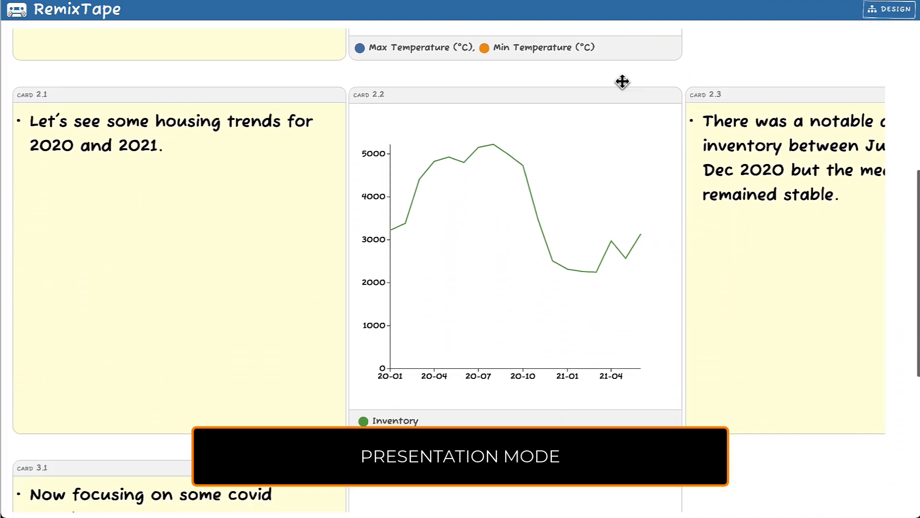